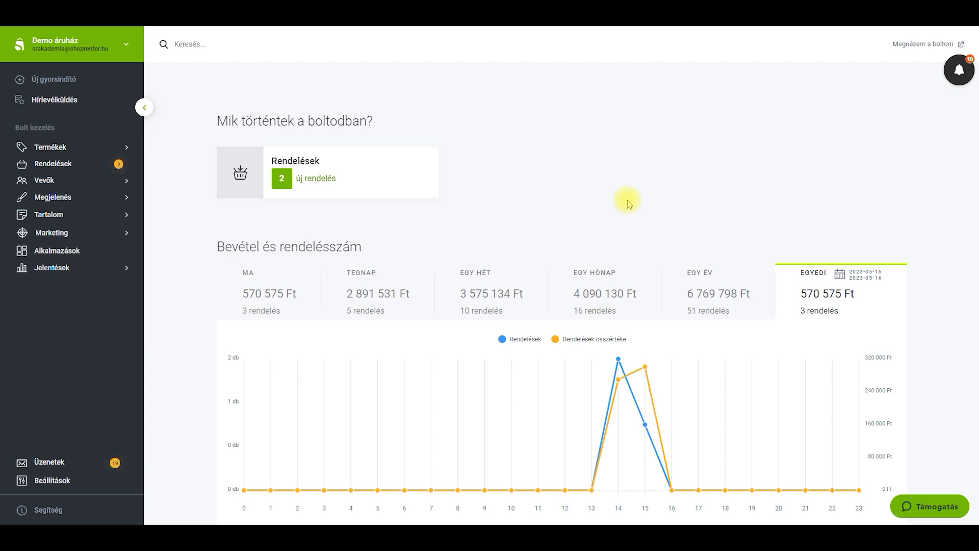
Step: Open the shipping methods (Szállítási módok) page of the shop's order settings
click(50, 485)
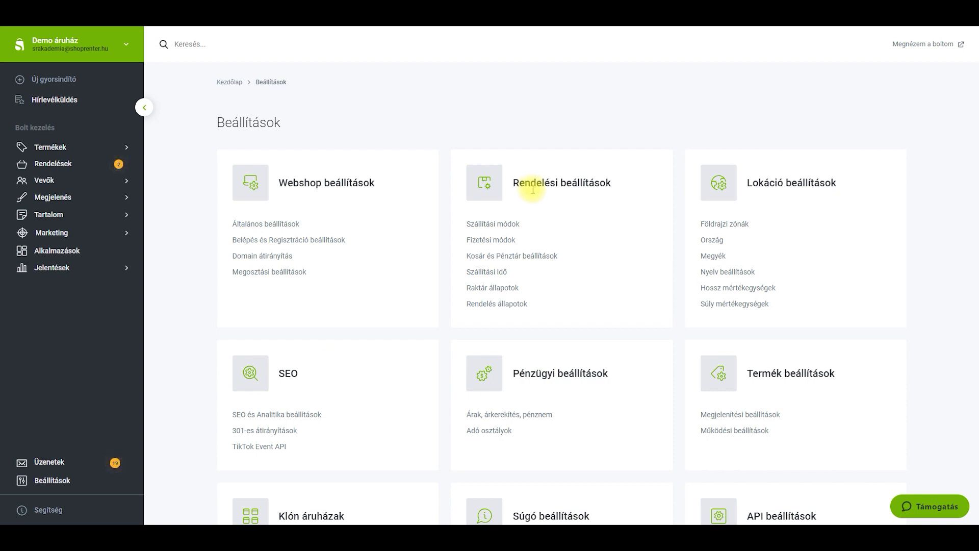
click(502, 226)
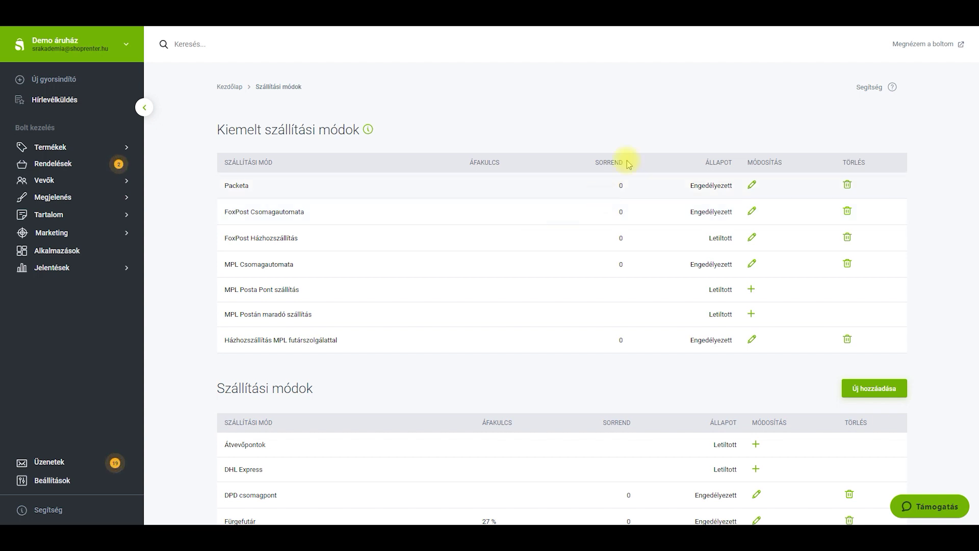
Step: Examine the featured and regular shipping method lists, including each method's VAT rate, order and status
scroll(628, 376, down, 1)
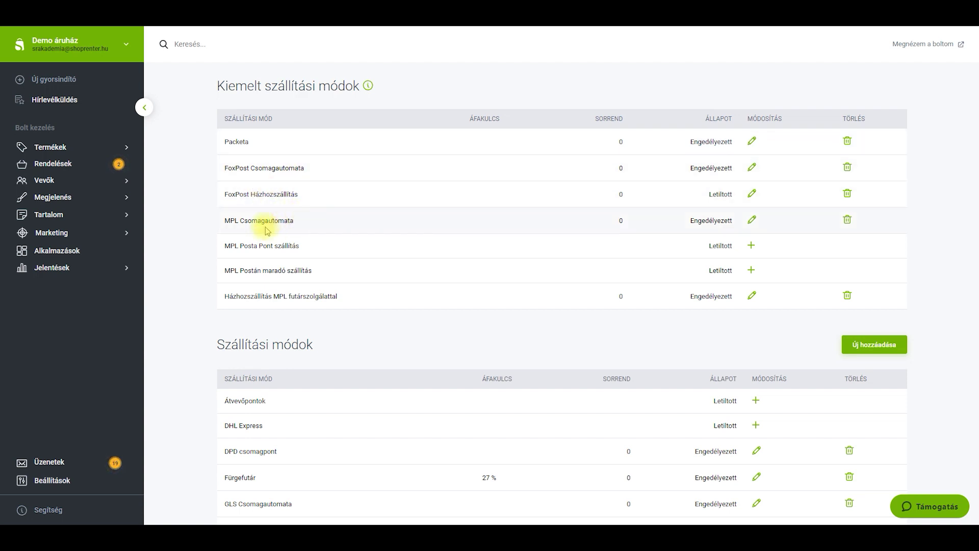
scroll(268, 231, down, 3)
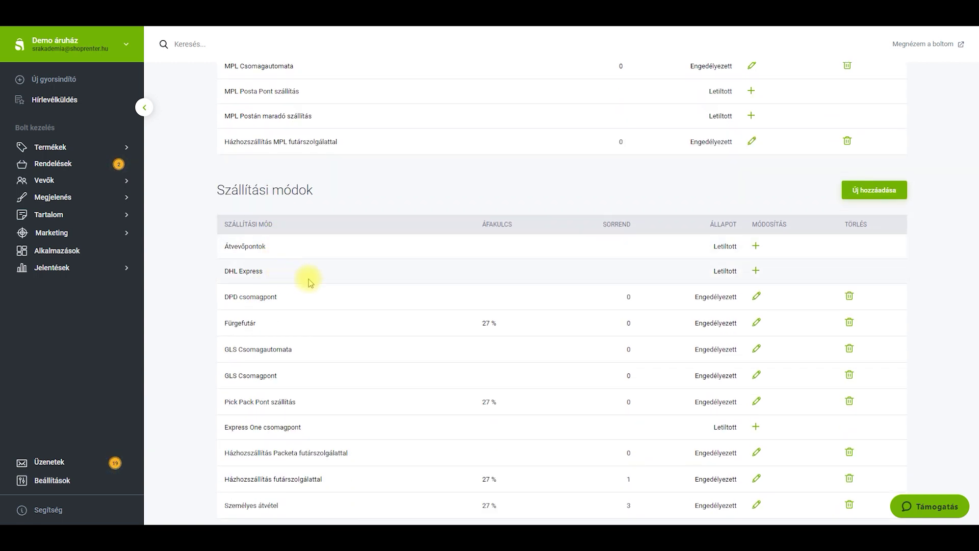
scroll(284, 306, down, 1)
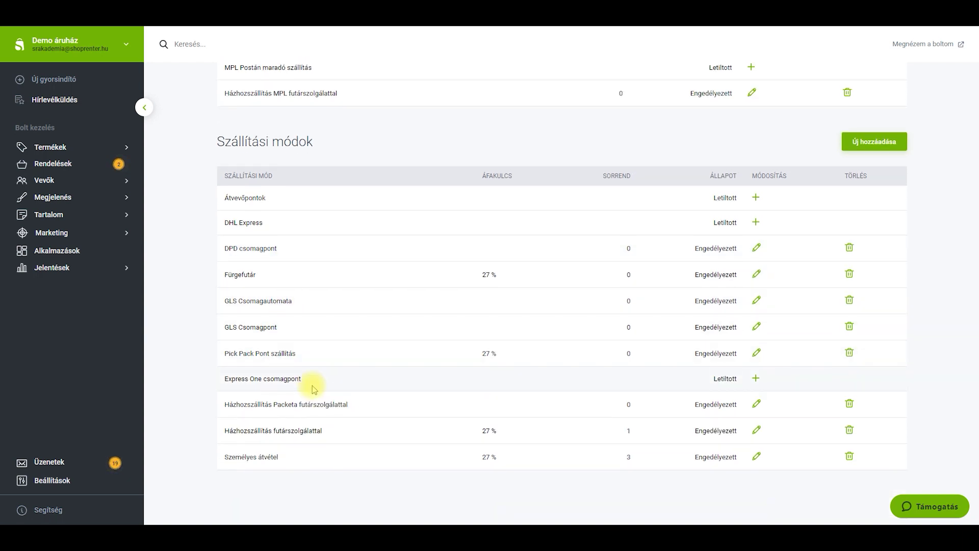
scroll(314, 388, up, 5)
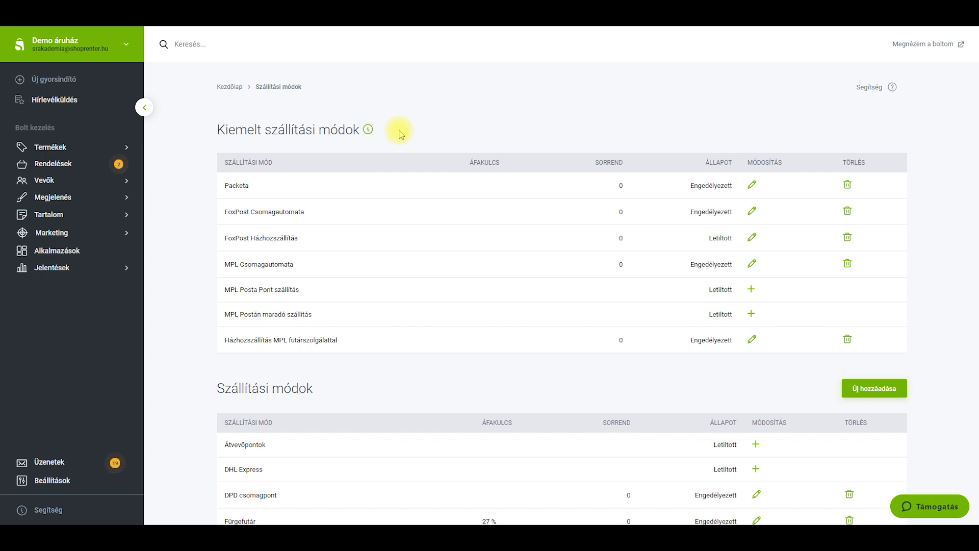
scroll(689, 74, down, 1)
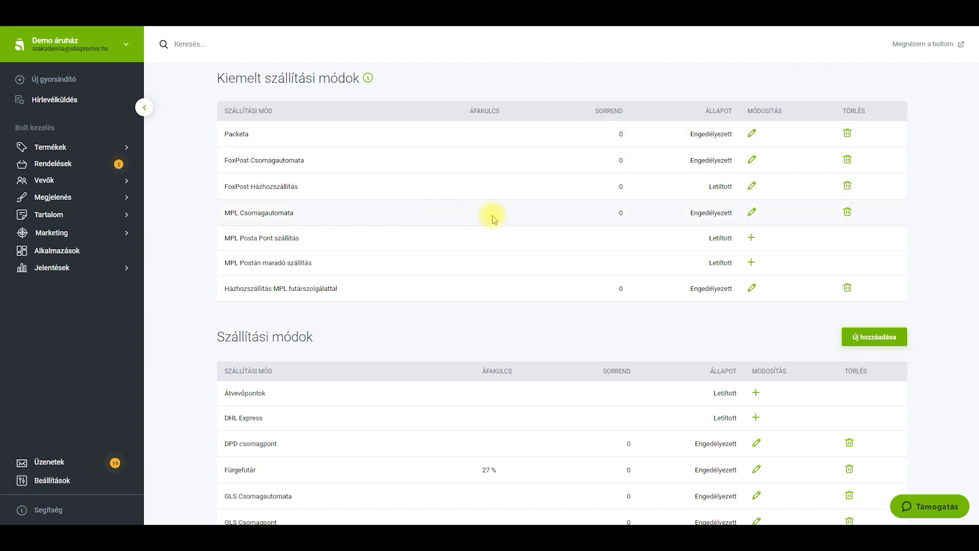
scroll(492, 219, down, 5)
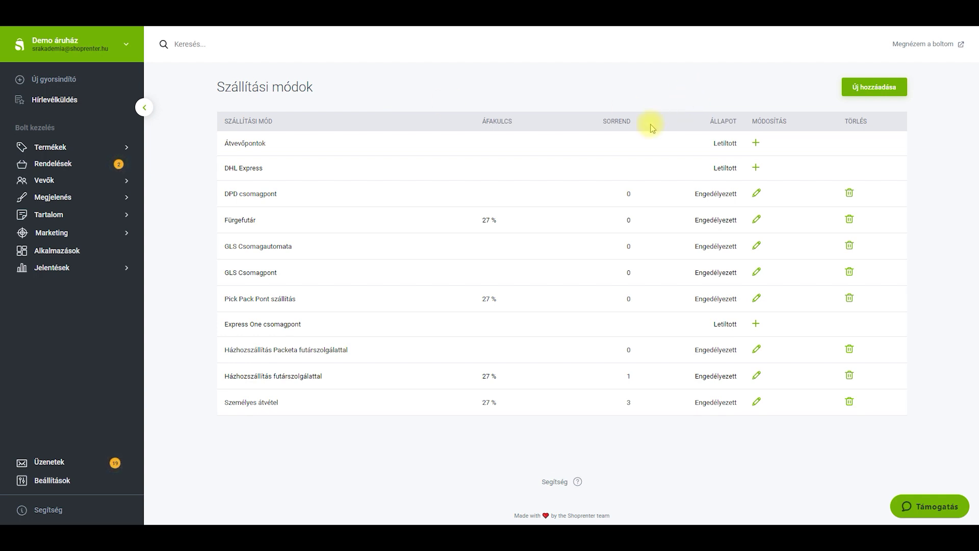
scroll(653, 128, up, 6)
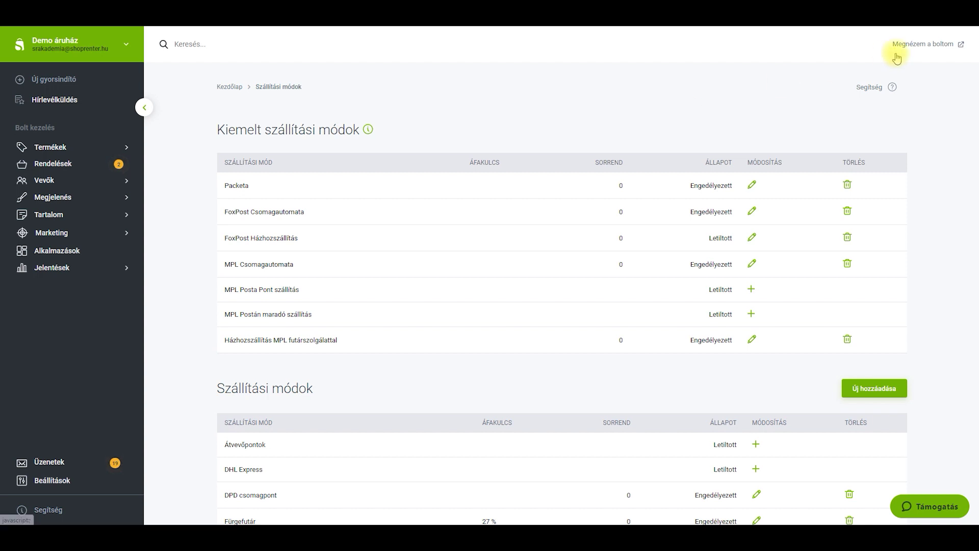
scroll(770, 153, down, 2)
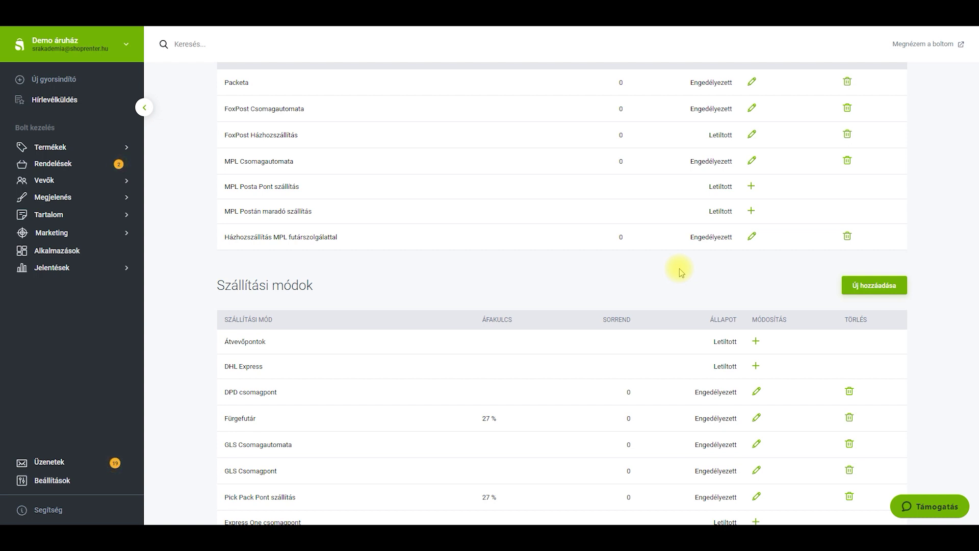
scroll(785, 76, up, 1)
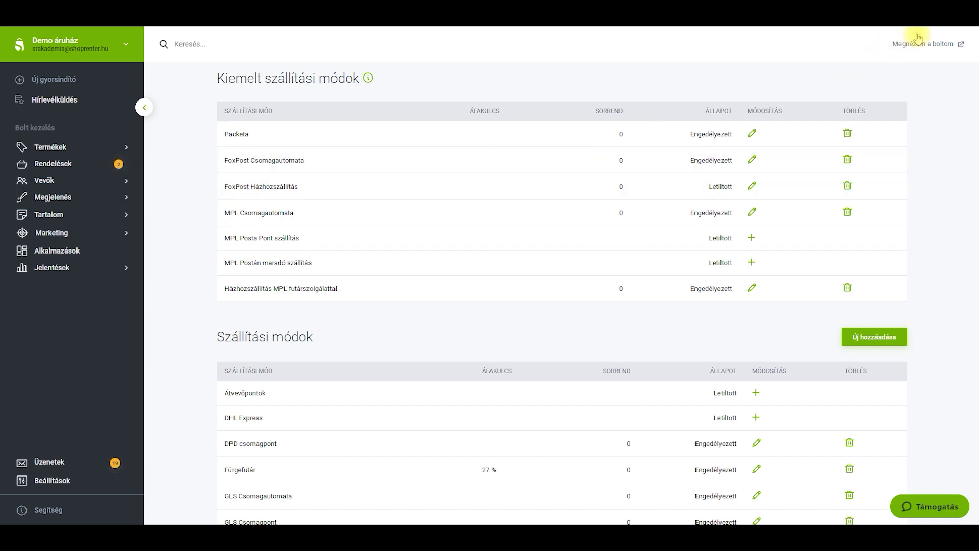
Step: Start a new custom shipping method under Szállítási módok and open its Hungarian description for editing
scroll(925, 31, down, 2)
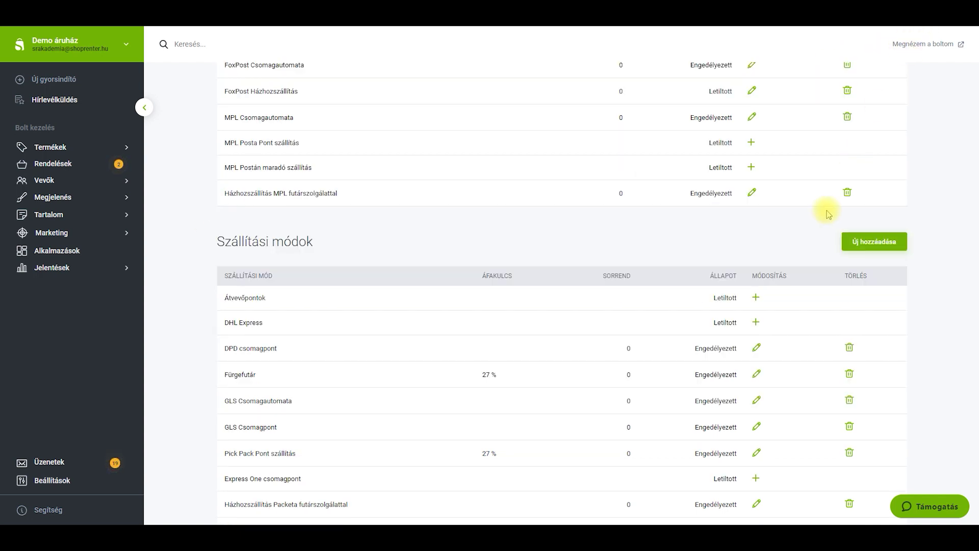
click(887, 244)
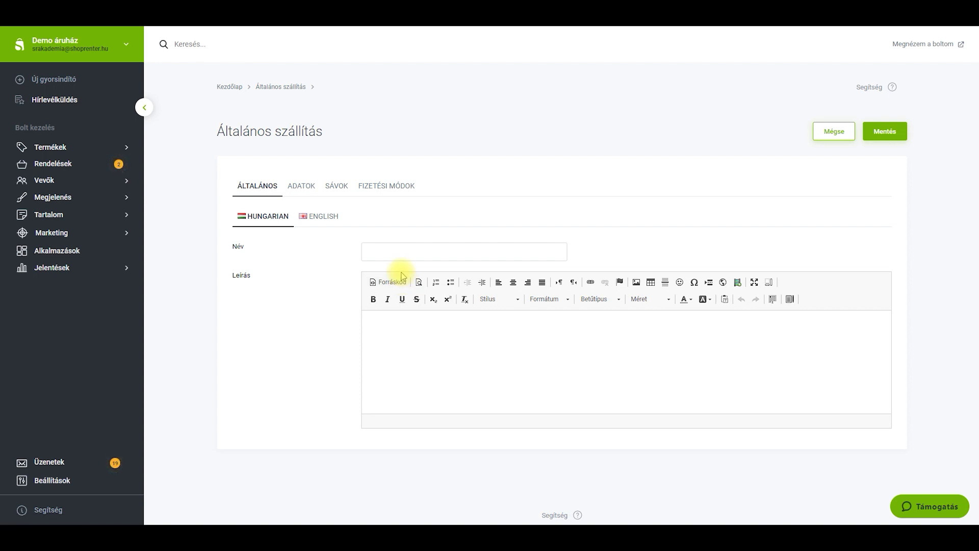
click(401, 334)
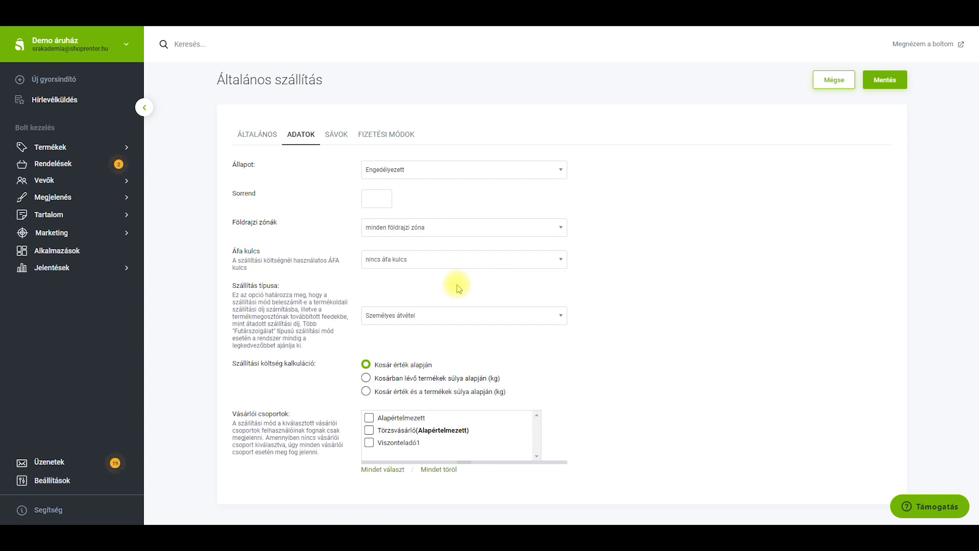
Step: Examine the new method's shipping type and customer group options, and the cost band table based on cart value
click(449, 316)
click(449, 317)
scroll(459, 287, down, 1)
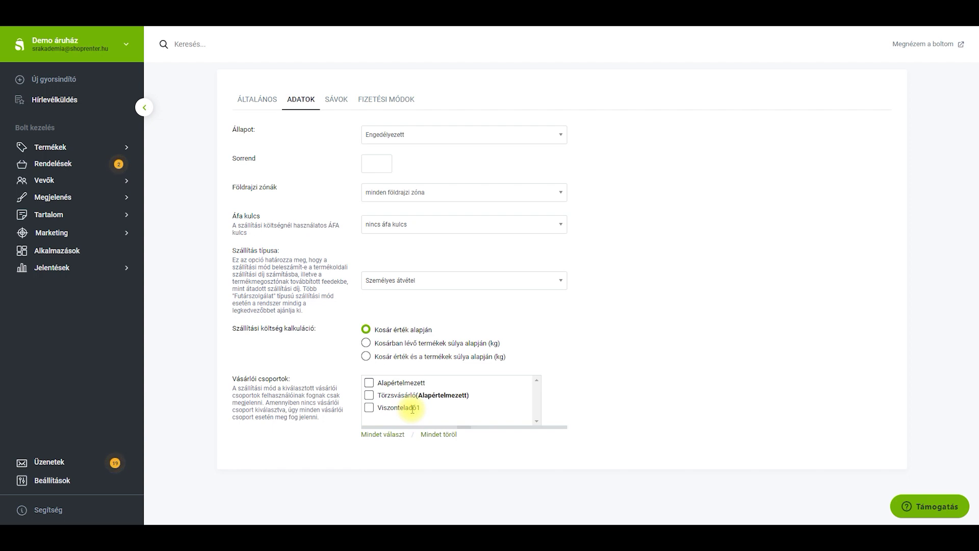
click(336, 98)
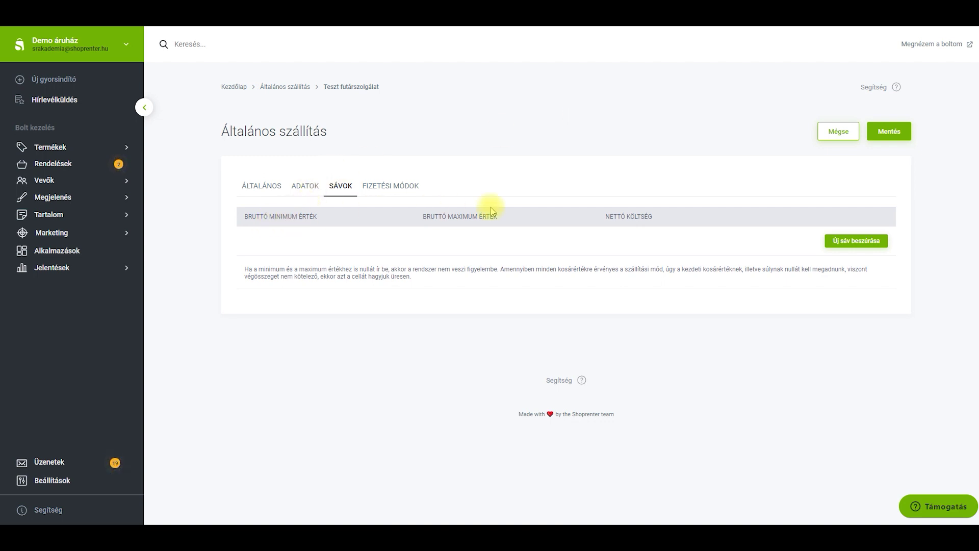
Step: Set the shipping cost calculation to the weight of the products in the cart and view its cost band table
click(316, 188)
scroll(407, 267, down, 1)
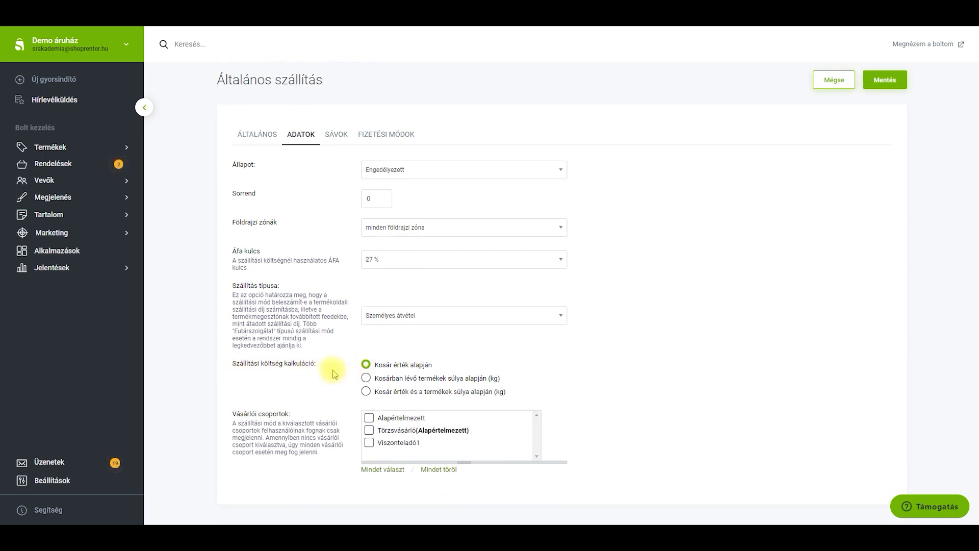
click(366, 379)
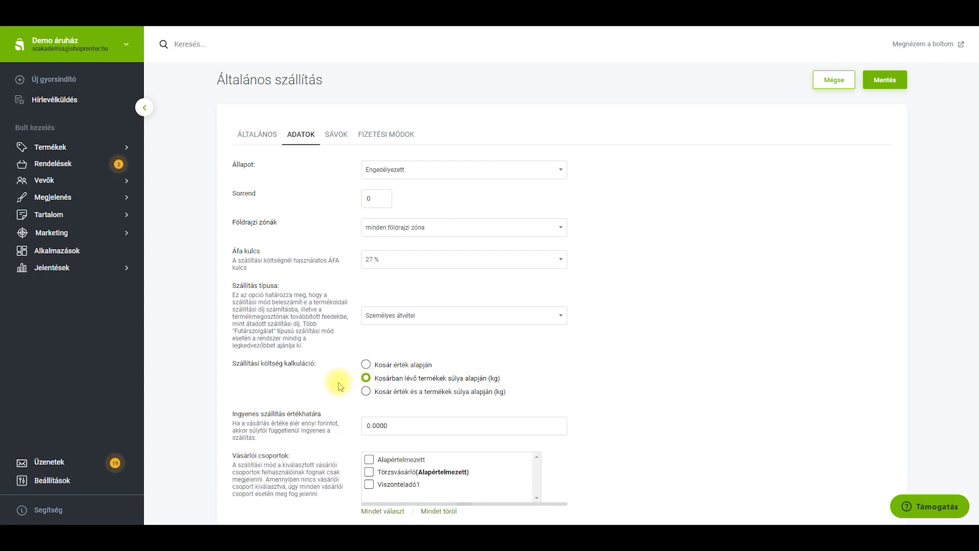
scroll(340, 386, up, 2)
click(339, 187)
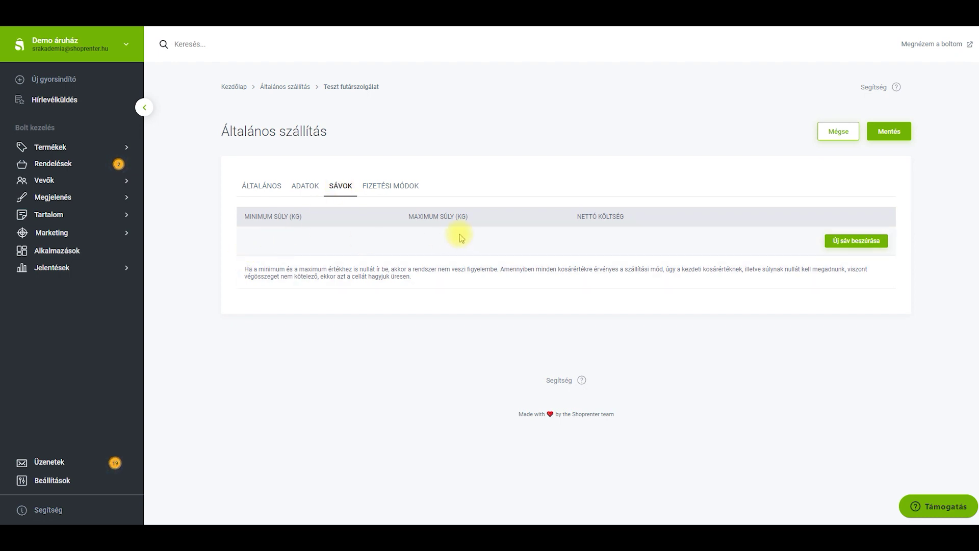
Step: Set the shipping cost calculation to cart value and product weight combined and view its cost band table
click(307, 198)
scroll(361, 343, down, 2)
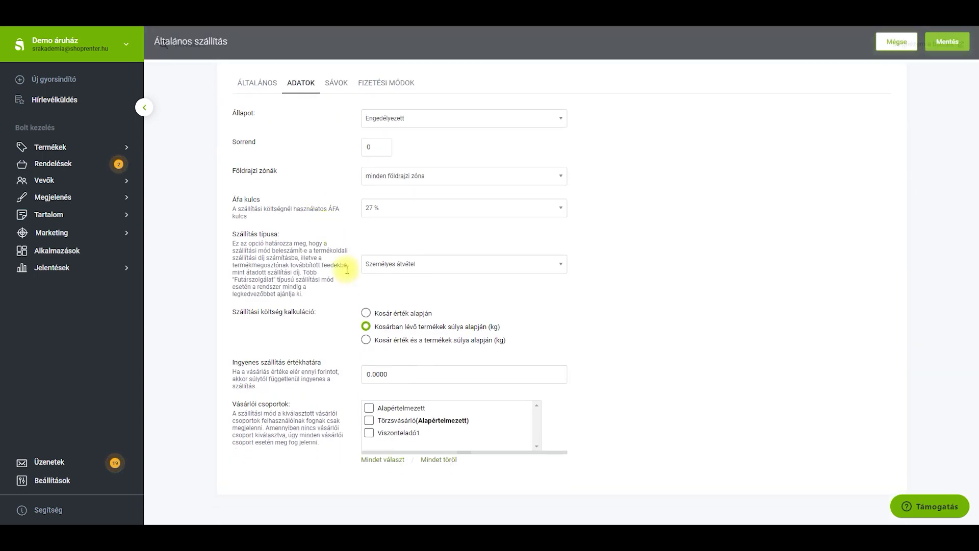
click(363, 340)
scroll(346, 331, up, 2)
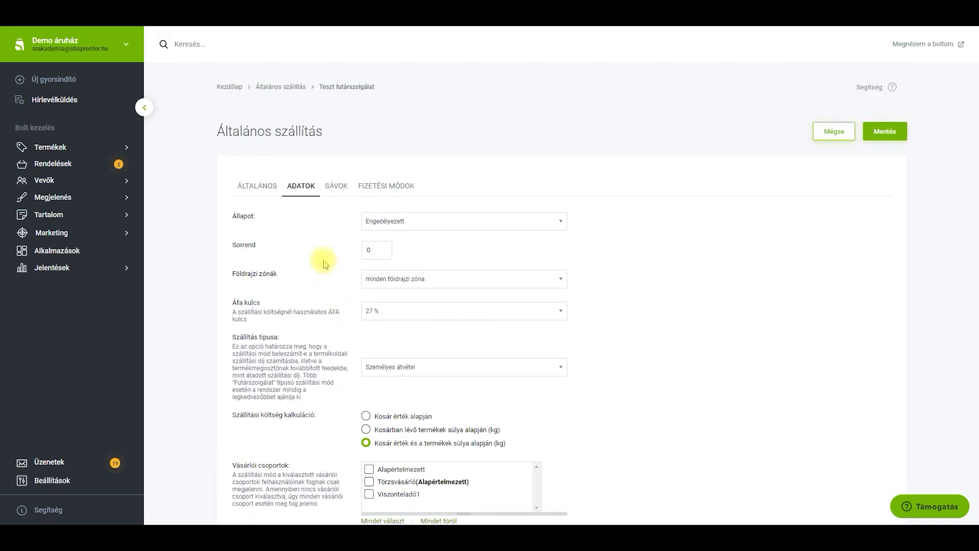
click(334, 187)
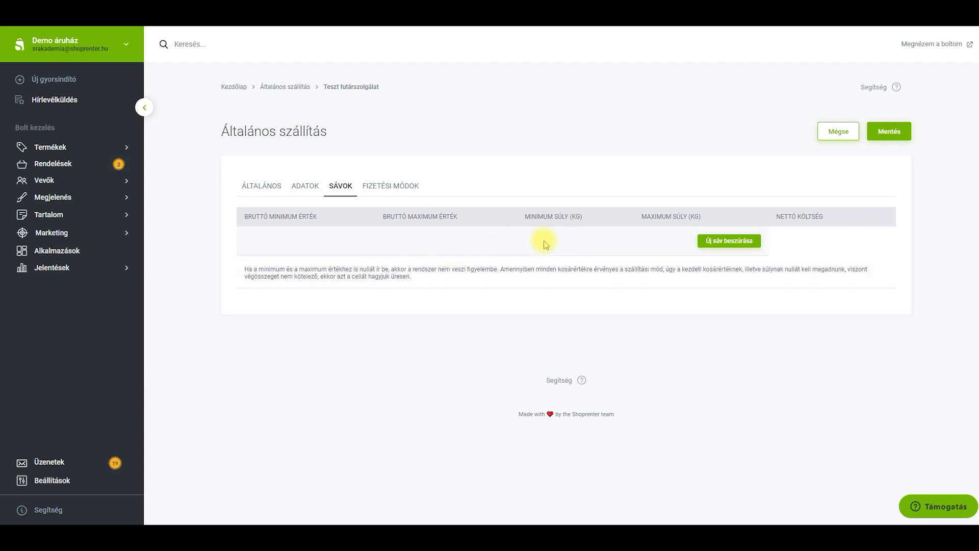
Step: Insert an empty cost band and go through its value, weight and net cost fields
click(713, 241)
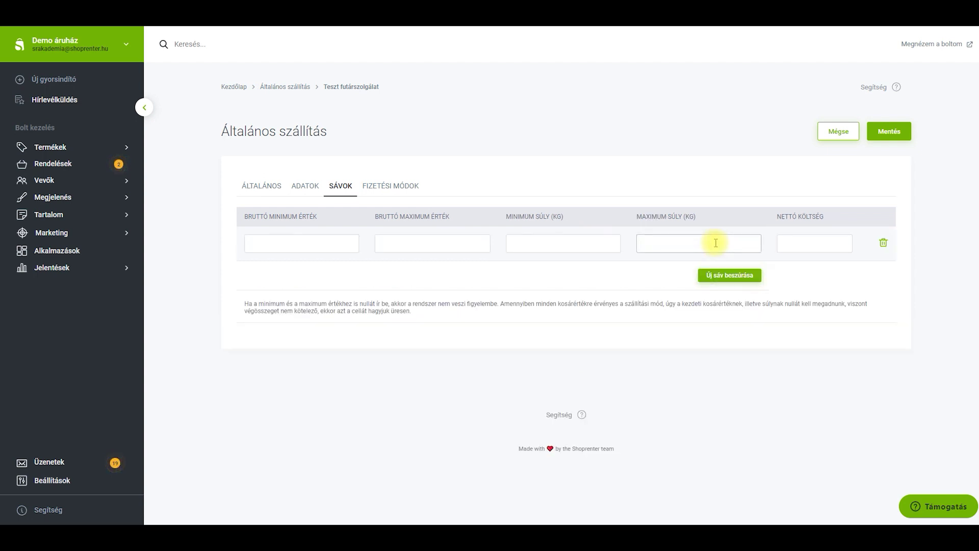
click(312, 243)
click(420, 246)
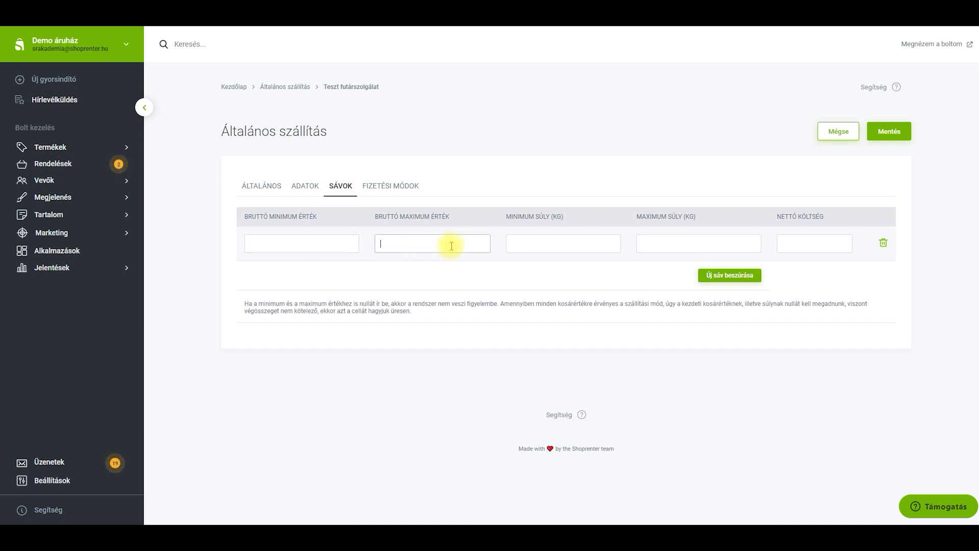
click(533, 242)
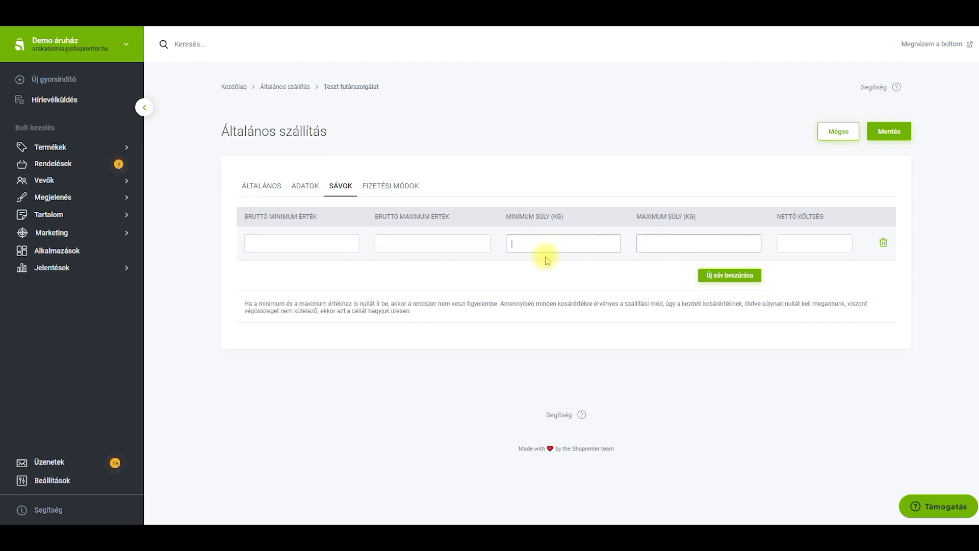
click(836, 247)
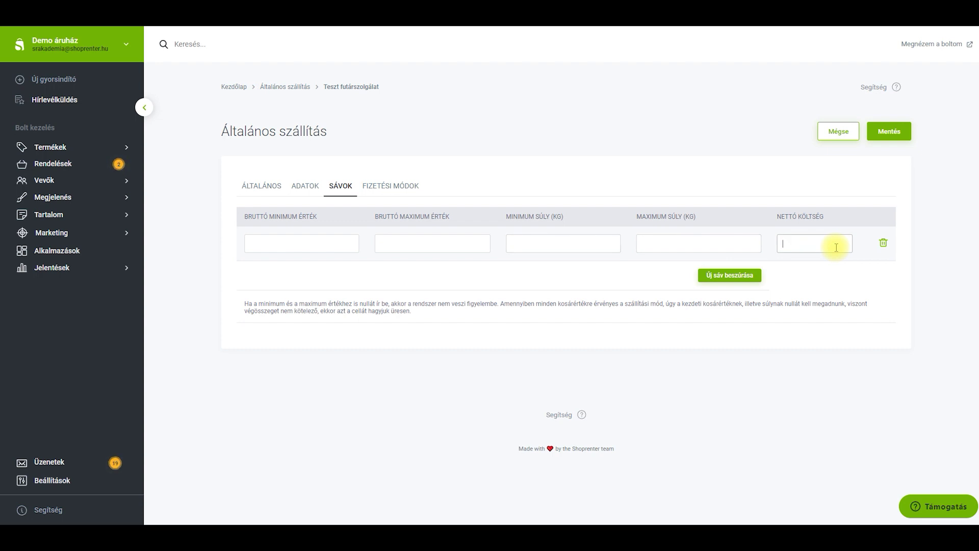
Step: Set the shipping cost calculation to Kosár érték alapján and return to the cost bands
click(303, 186)
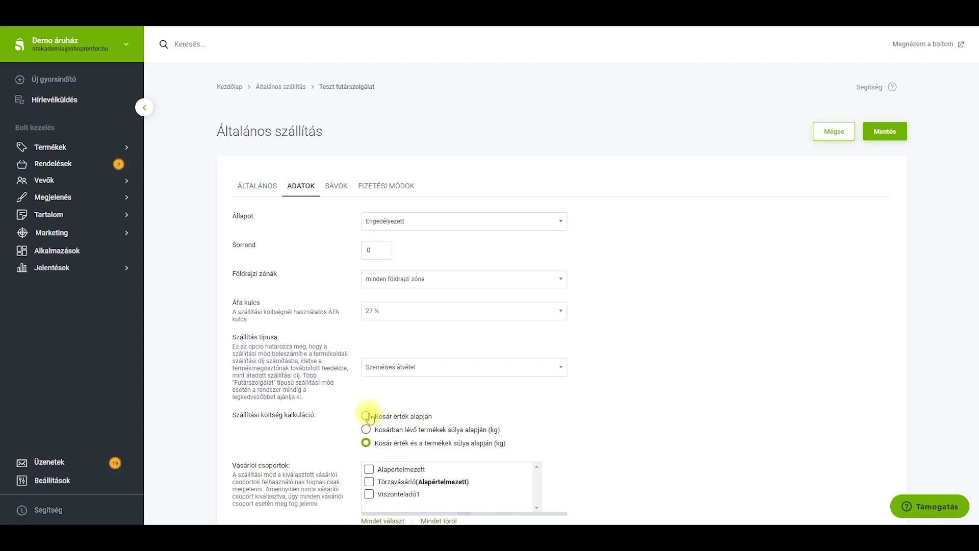
click(367, 417)
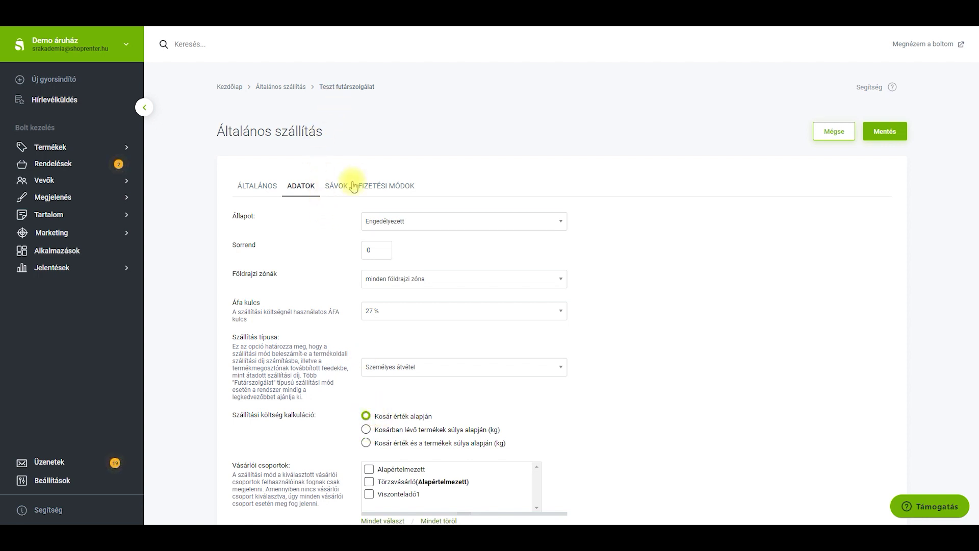
click(333, 189)
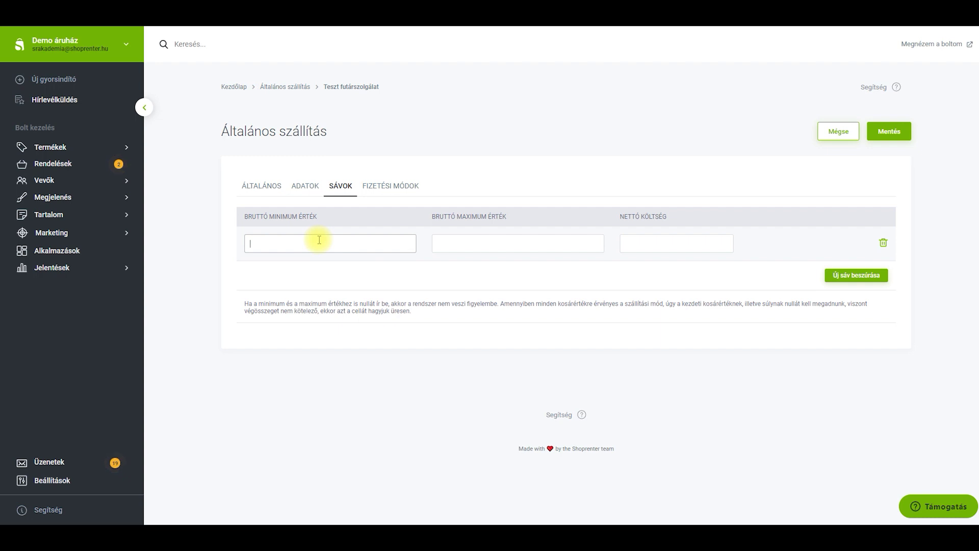
Step: Fill in the first cost band with gross minimum value 0, gross maximum value 20000 and net cost 1200
text(0)
click(434, 246)
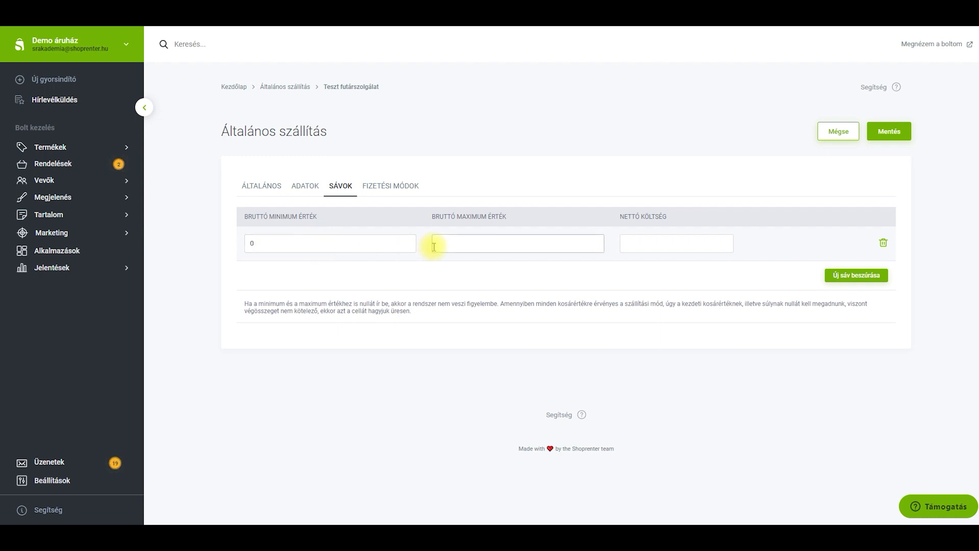
text(20000)
click(657, 242)
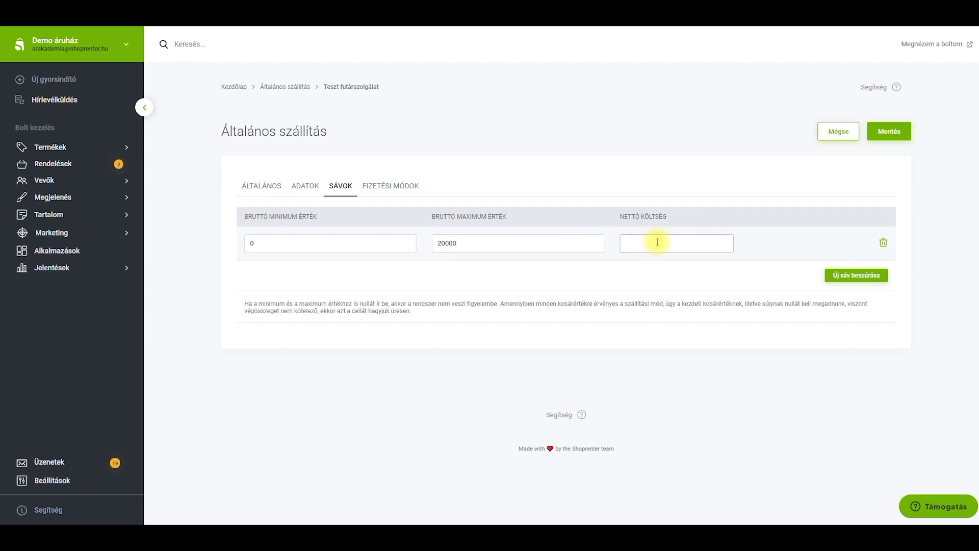
text(1200)
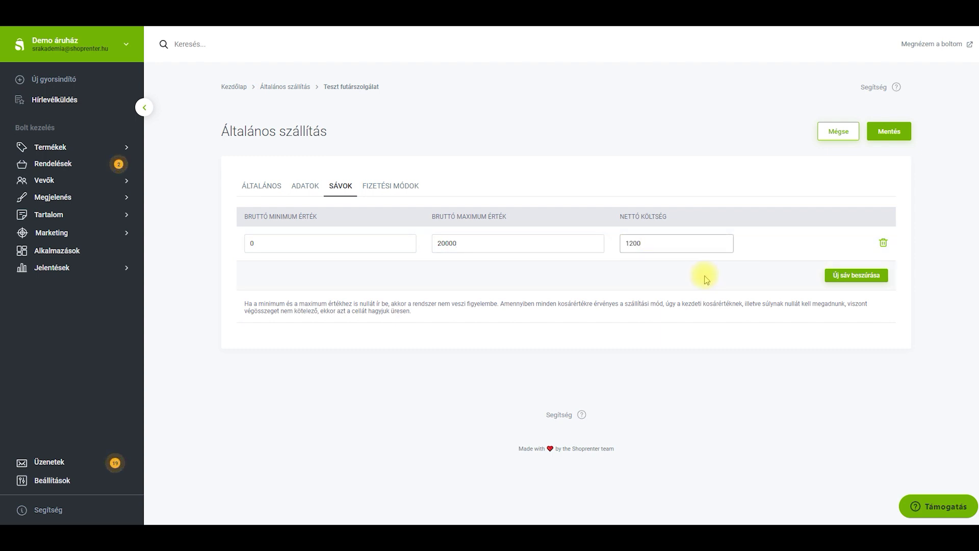
Step: Insert a second cost band with gross minimum value 20001, leaving its gross maximum value empty
click(854, 284)
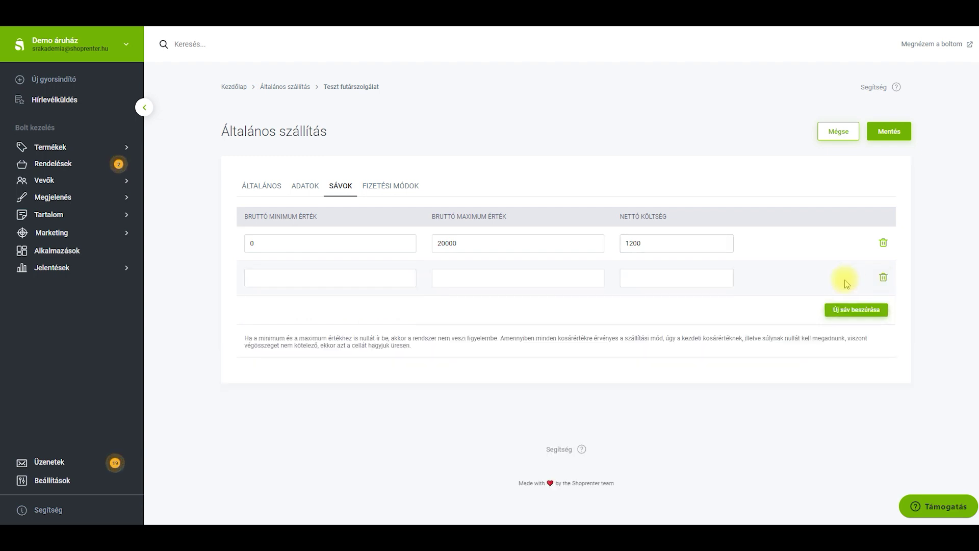
click(328, 276)
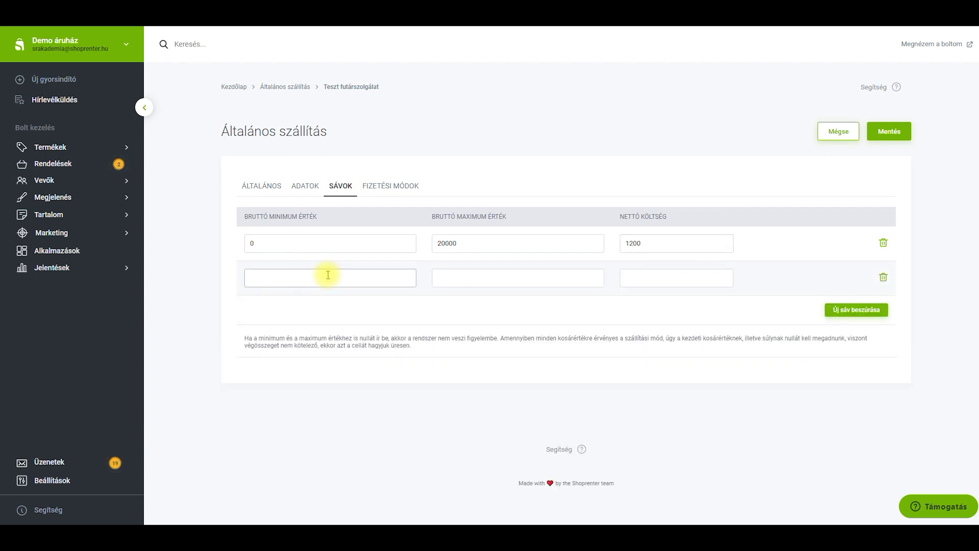
text(20001)
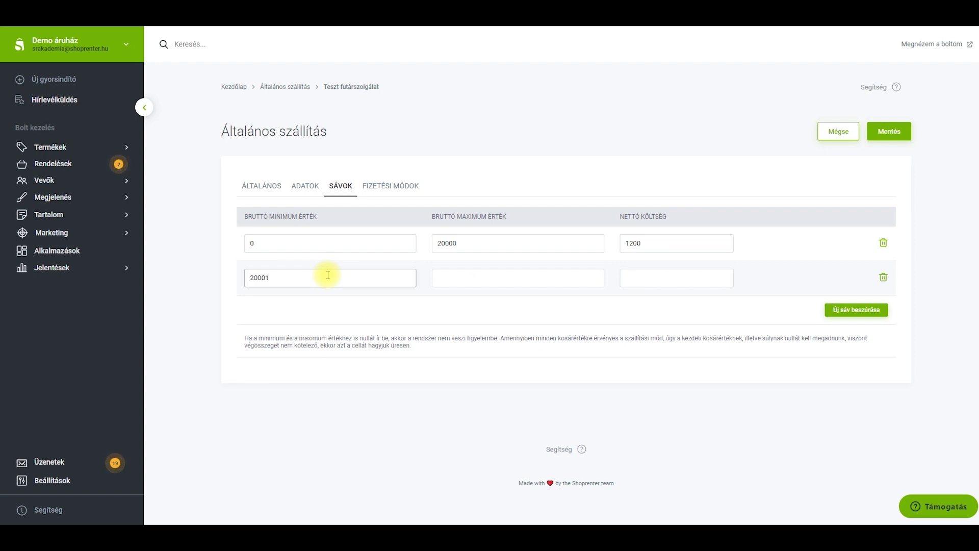
click(455, 308)
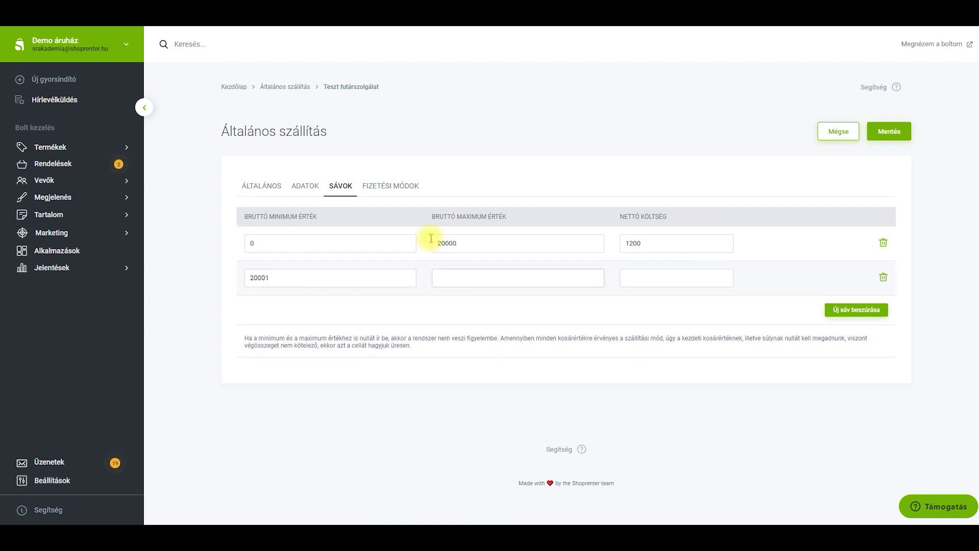
Step: Check the allowed payment method options, keep Összes fizetési mód for the shipping method and save it
click(384, 188)
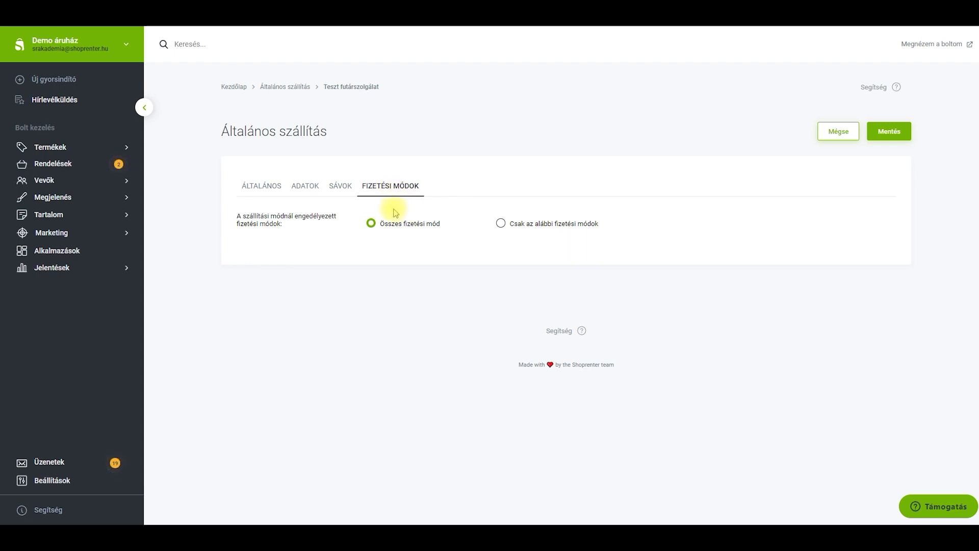
click(501, 225)
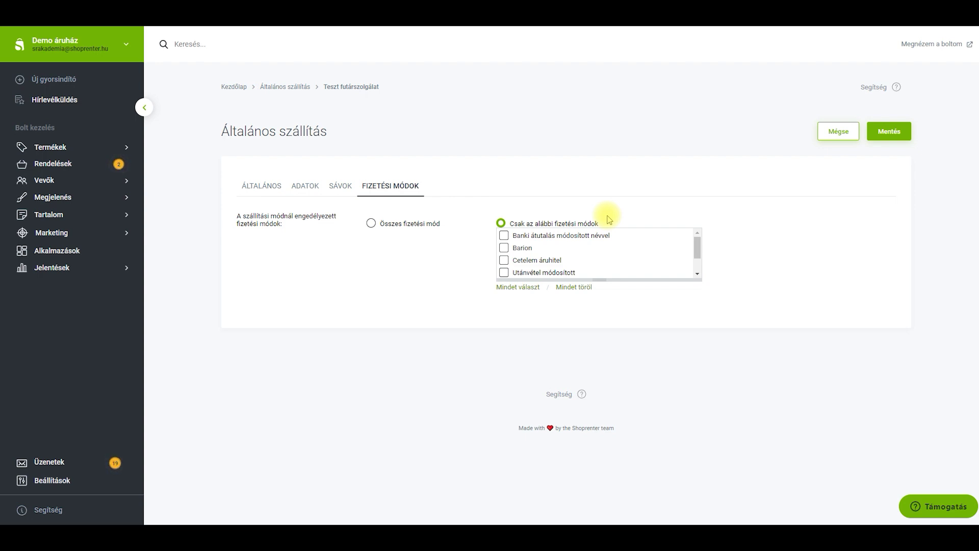
click(386, 224)
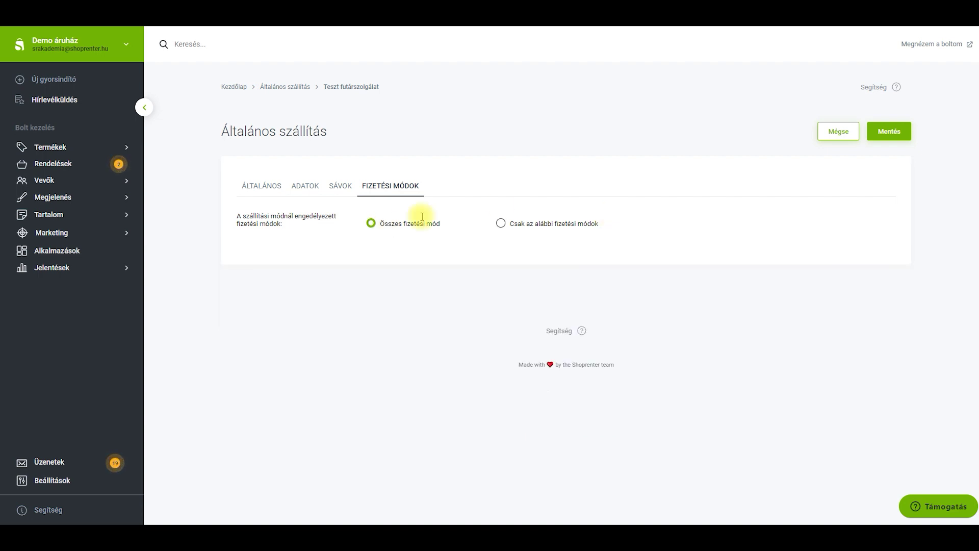
click(885, 137)
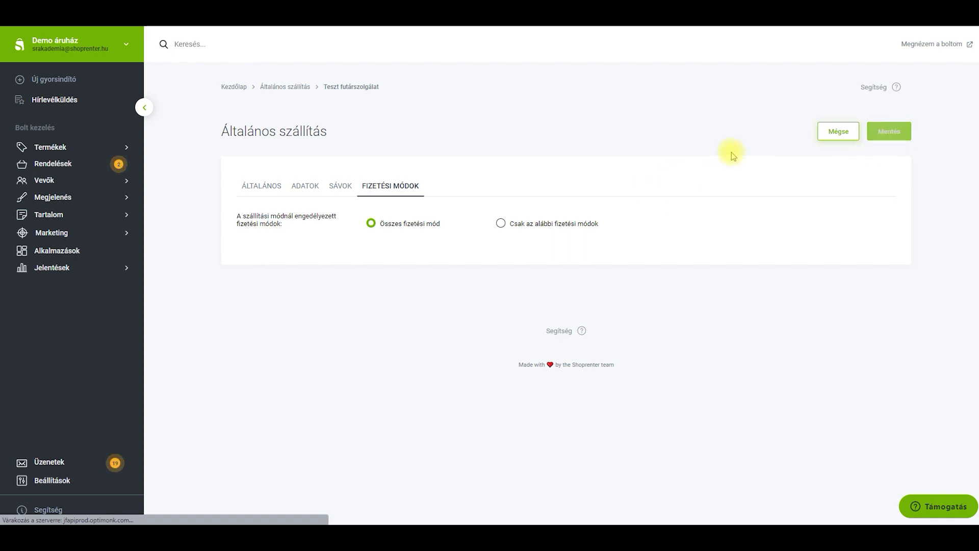
Step: Reopen Teszt futárszolgálat for editing, set its shipping type to Futárszolgálat and save the change
scroll(645, 244, down, 1)
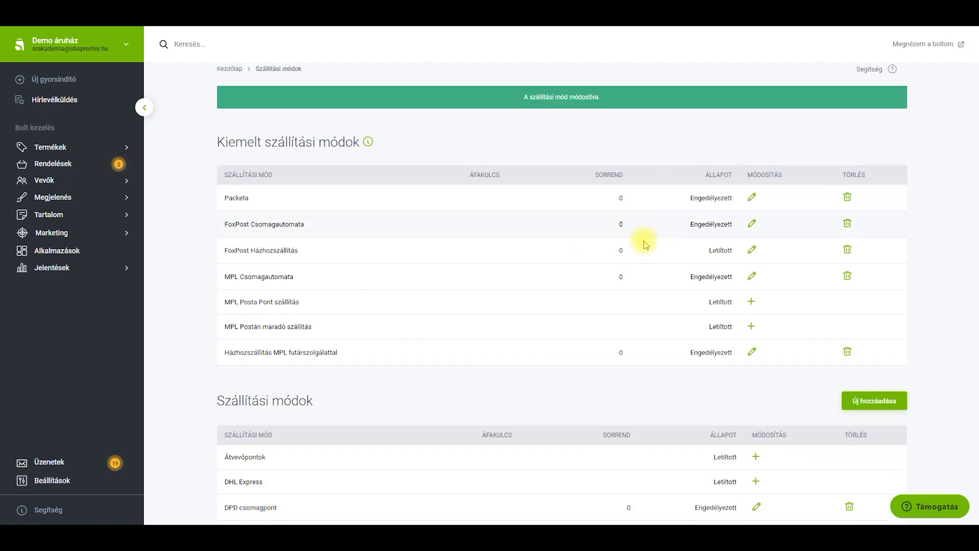
scroll(646, 244, down, 5)
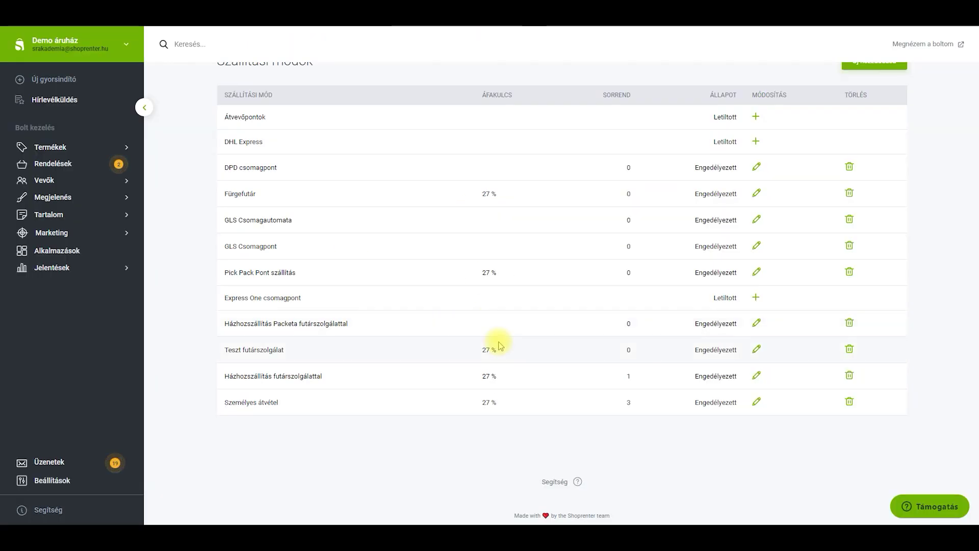
click(757, 350)
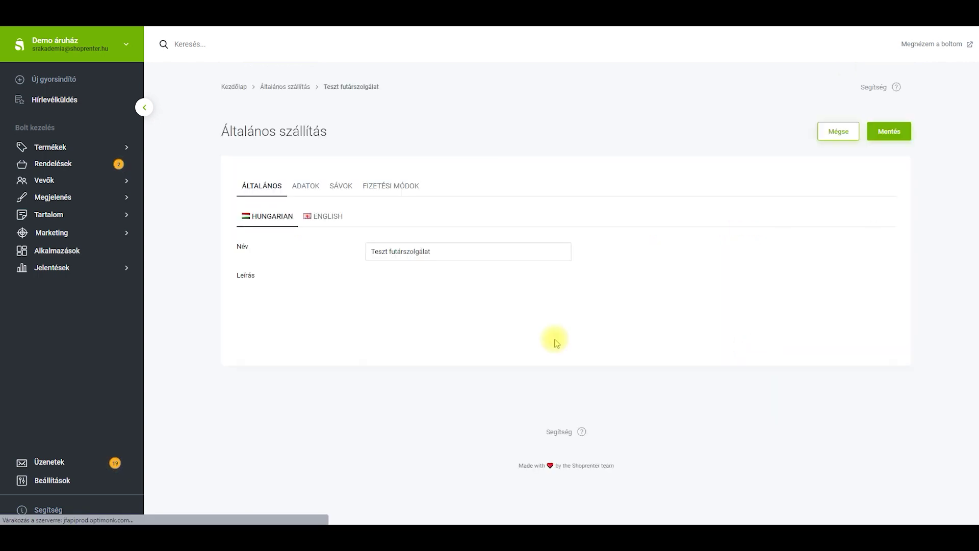
click(312, 190)
scroll(306, 306, down, 1)
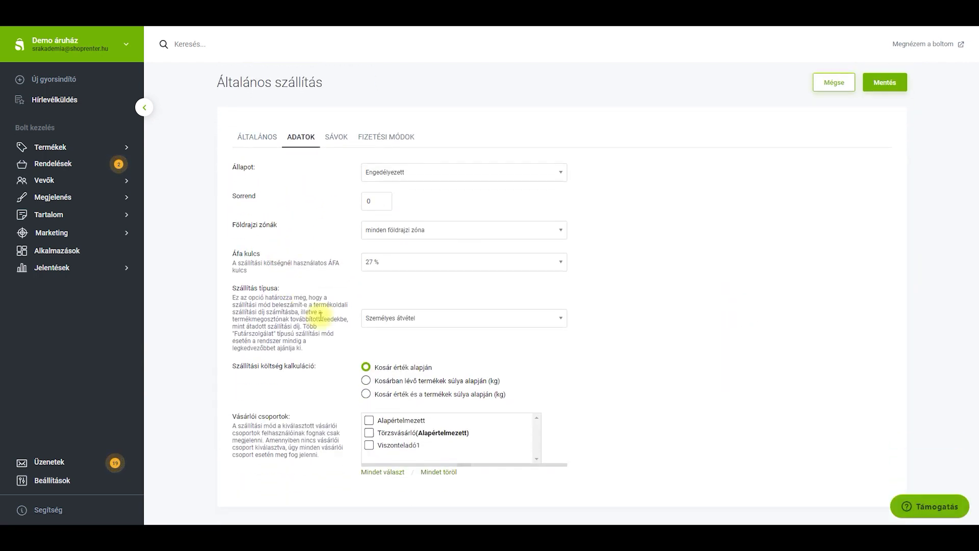
click(407, 317)
click(406, 334)
scroll(740, 229, up, 1)
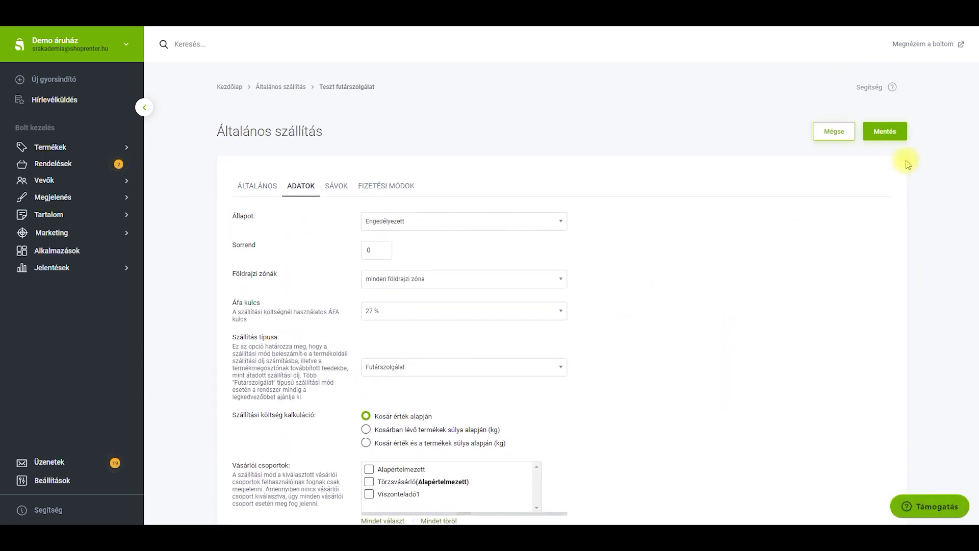
click(885, 131)
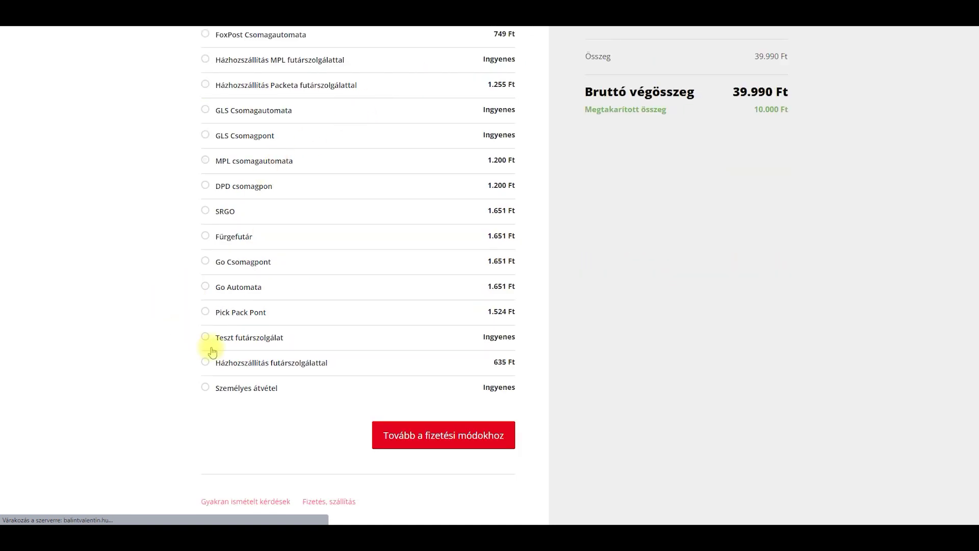
Step: In the storefront checkout, choose Teszt futárszolgálat as the shipping method and view its description and address fields
click(259, 341)
scroll(209, 338, down, 1)
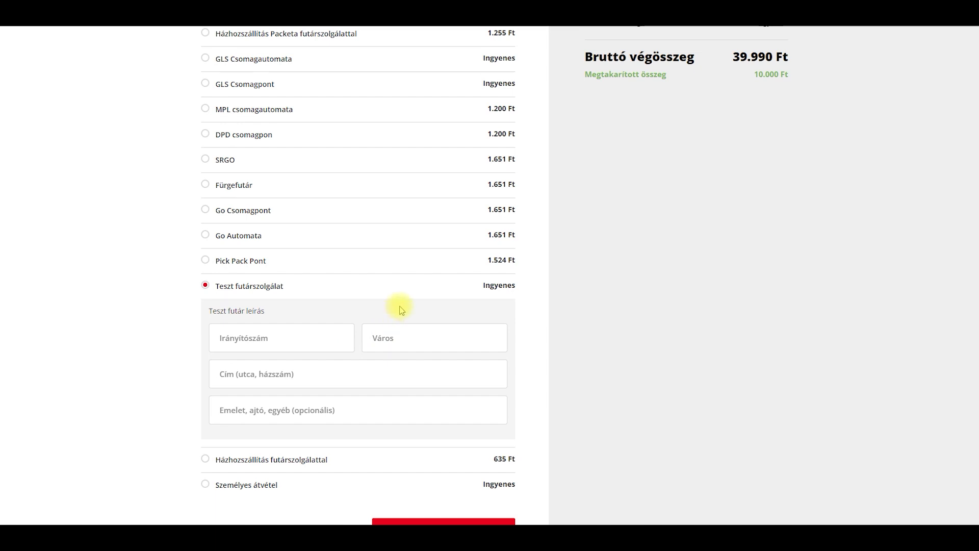
scroll(402, 309, up, 1)
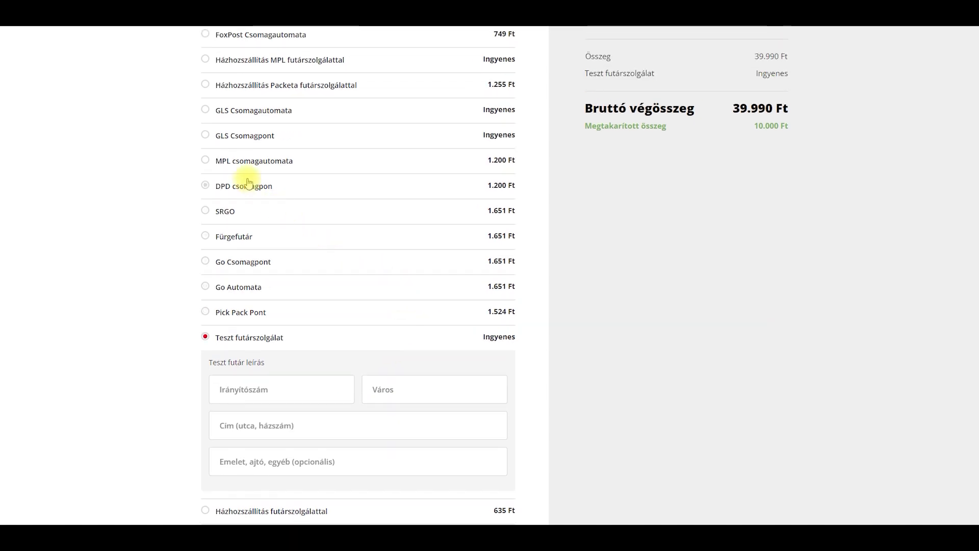
Step: Try MPL csomagautomata as the shipping method with city Békés and pickup point 546 sz. automata
click(247, 162)
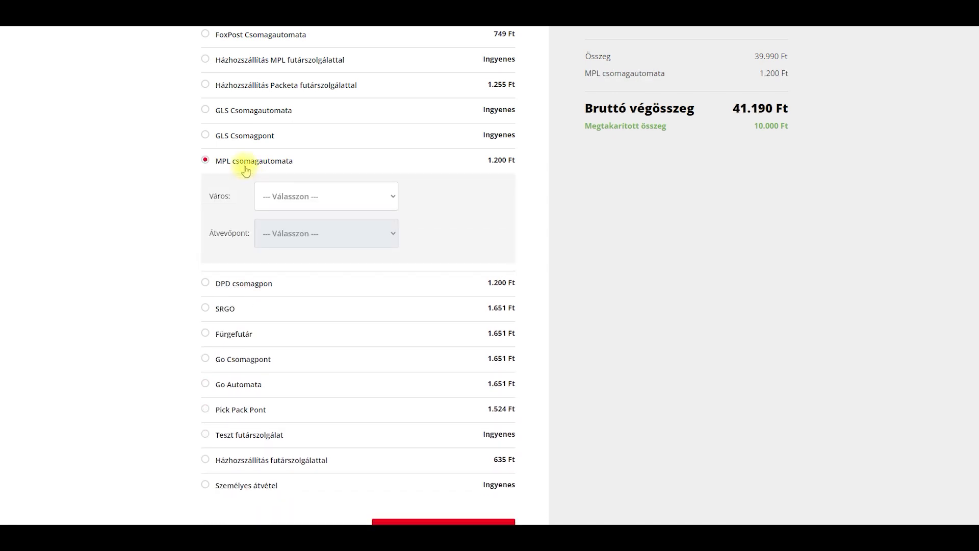
click(304, 202)
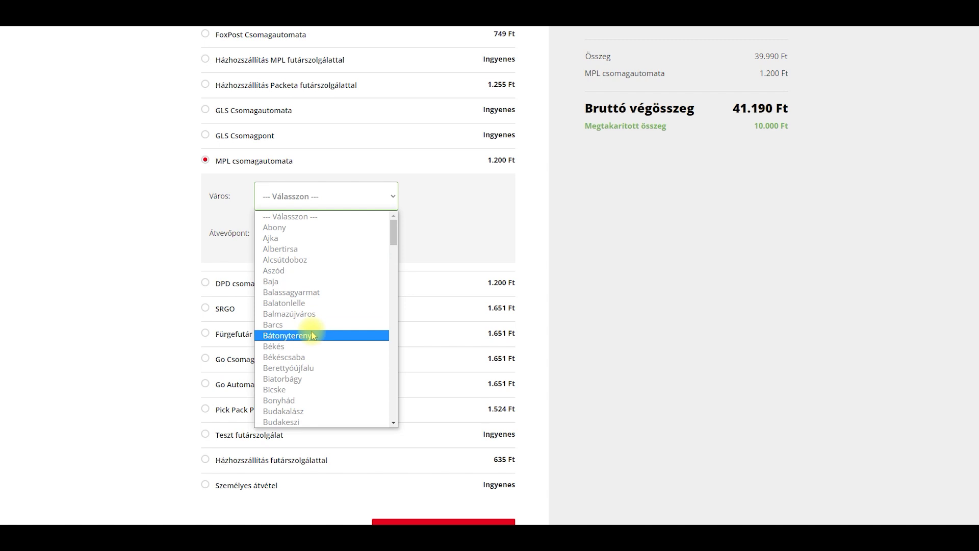
click(307, 347)
click(299, 234)
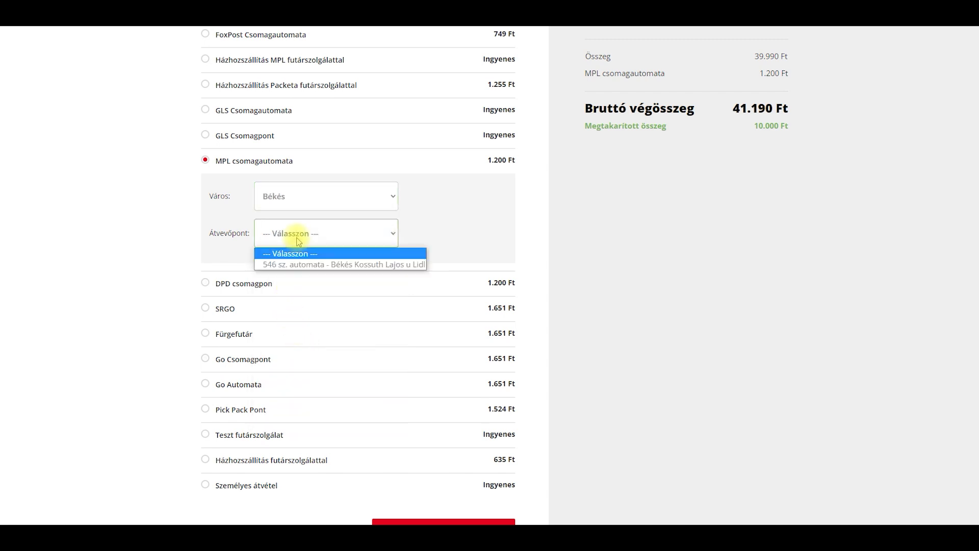
click(299, 266)
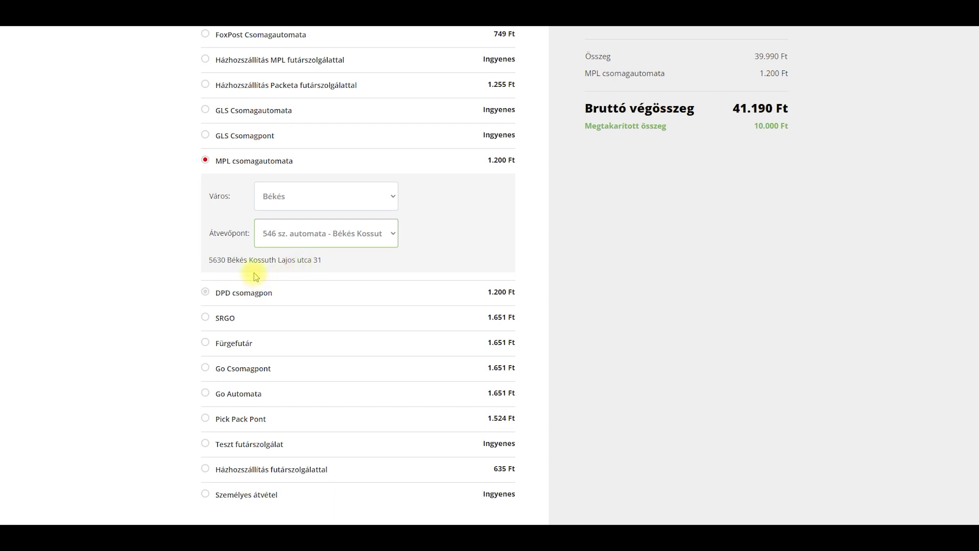
Step: Choose FoxPost Csomagautomata as the shipping method and examine its description and parcel locker finder map
scroll(209, 272, up, 1)
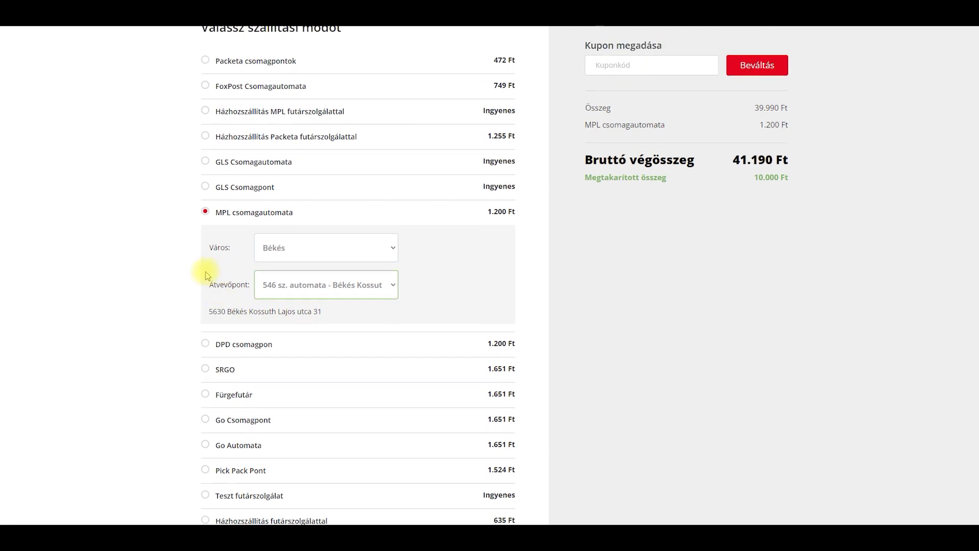
scroll(207, 276, up, 1)
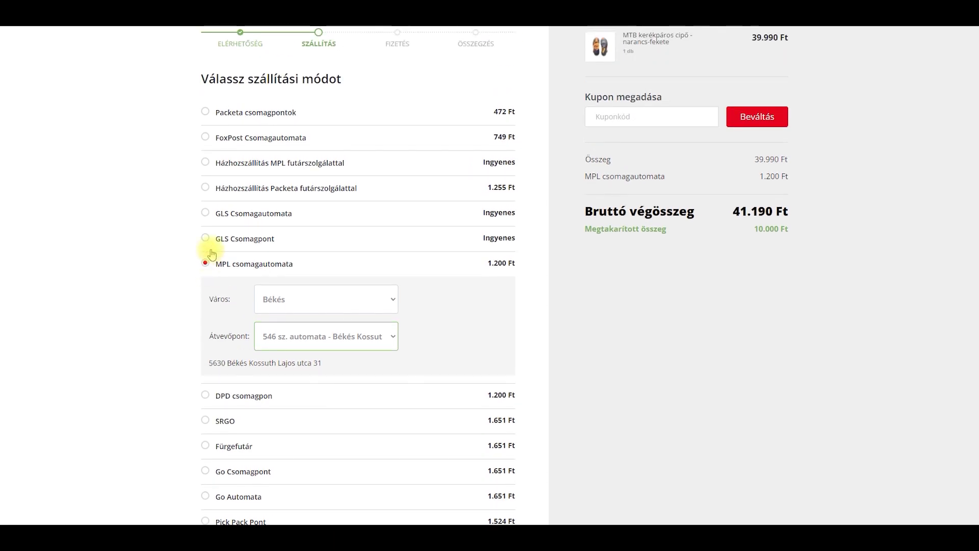
click(234, 144)
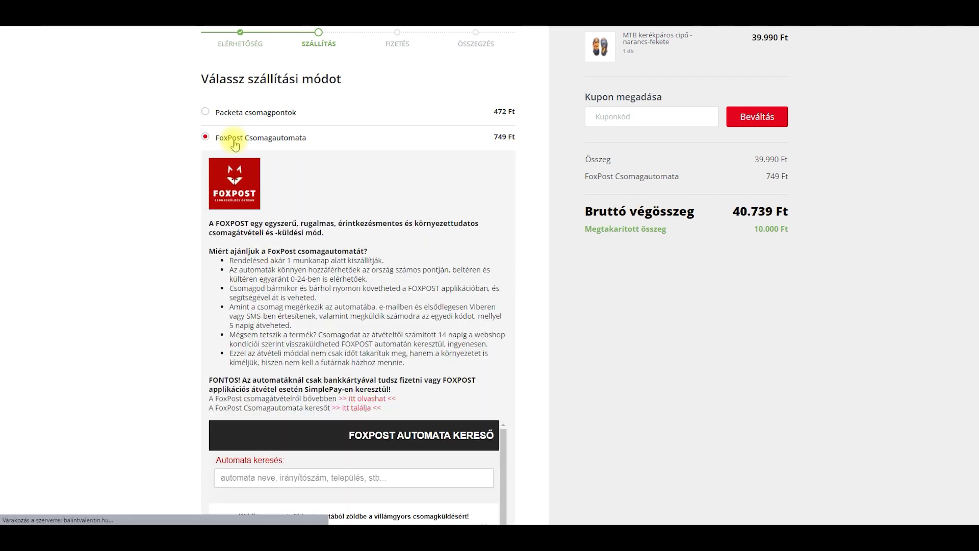
scroll(207, 253, down, 2)
scroll(208, 254, down, 8)
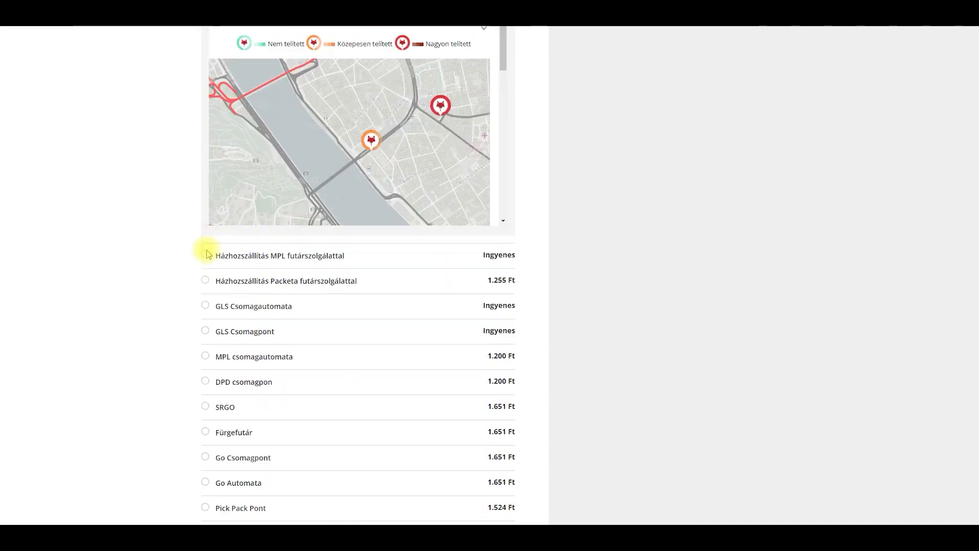
Step: Choose Packeta csomagpontok as the shipping method and view its pickup point selection
scroll(208, 254, up, 11)
click(224, 163)
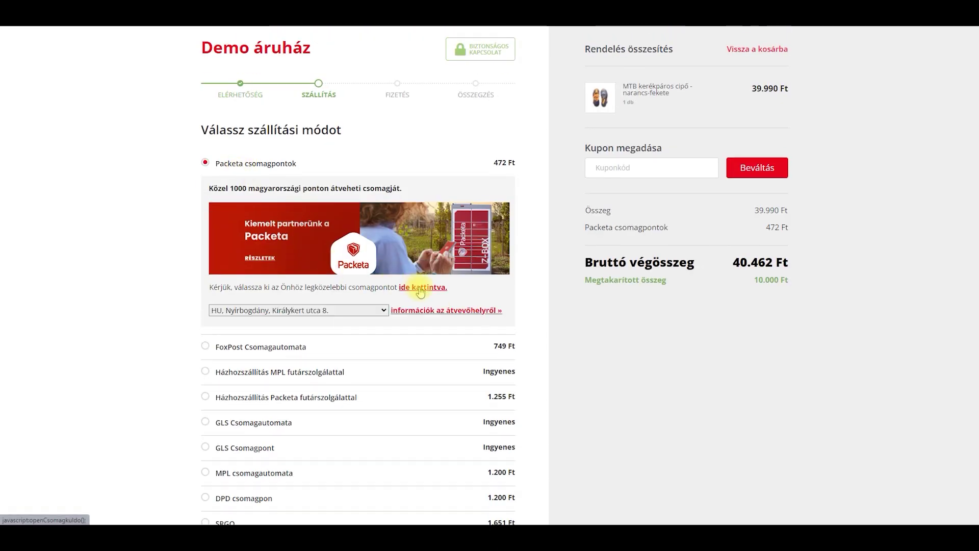
scroll(291, 200, down, 1)
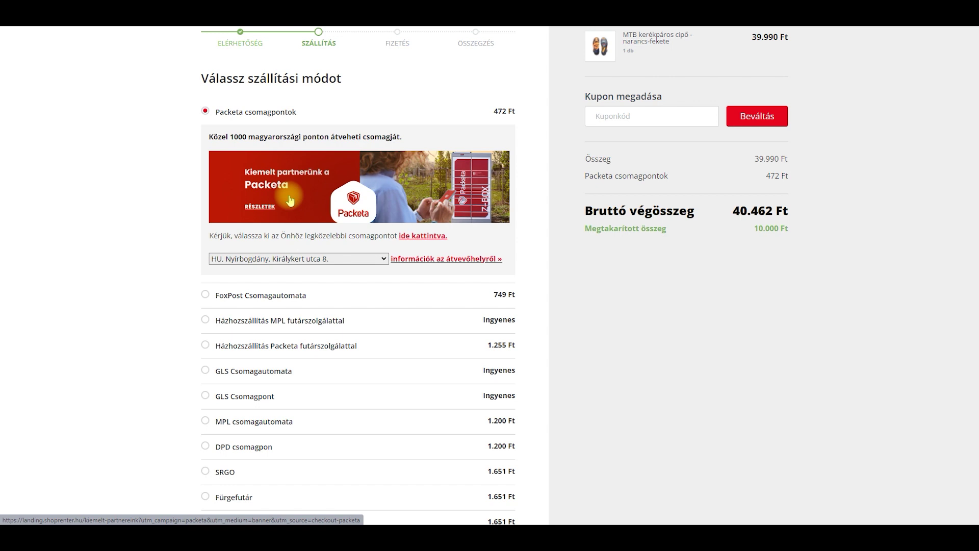